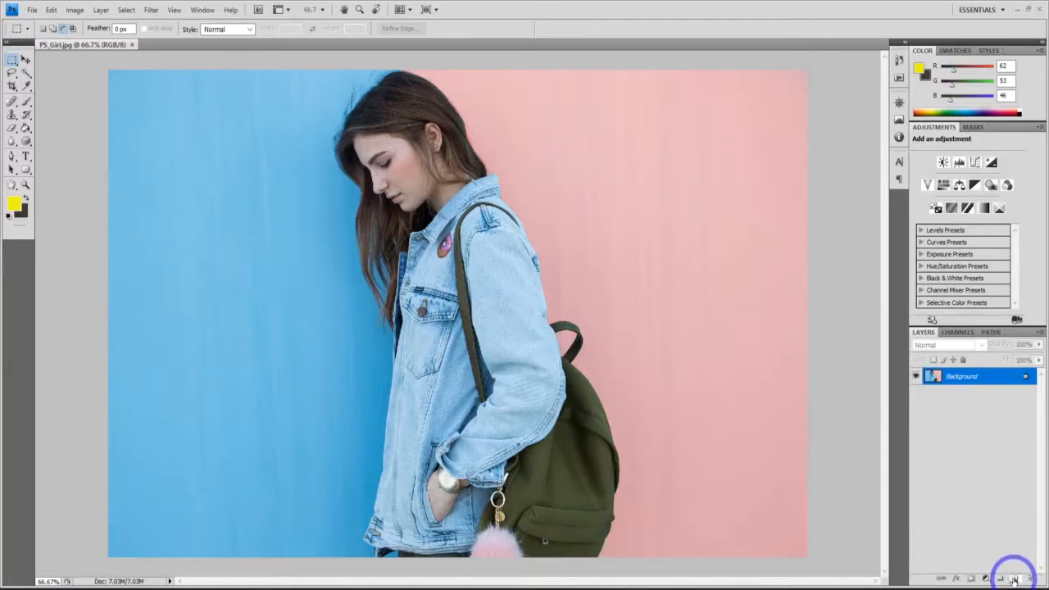
# - Add a new layer and start a Color Range selection sampled from the blue wall, with fuzziness 86 and a Grayscale preview
pyautogui.click(1013, 579)
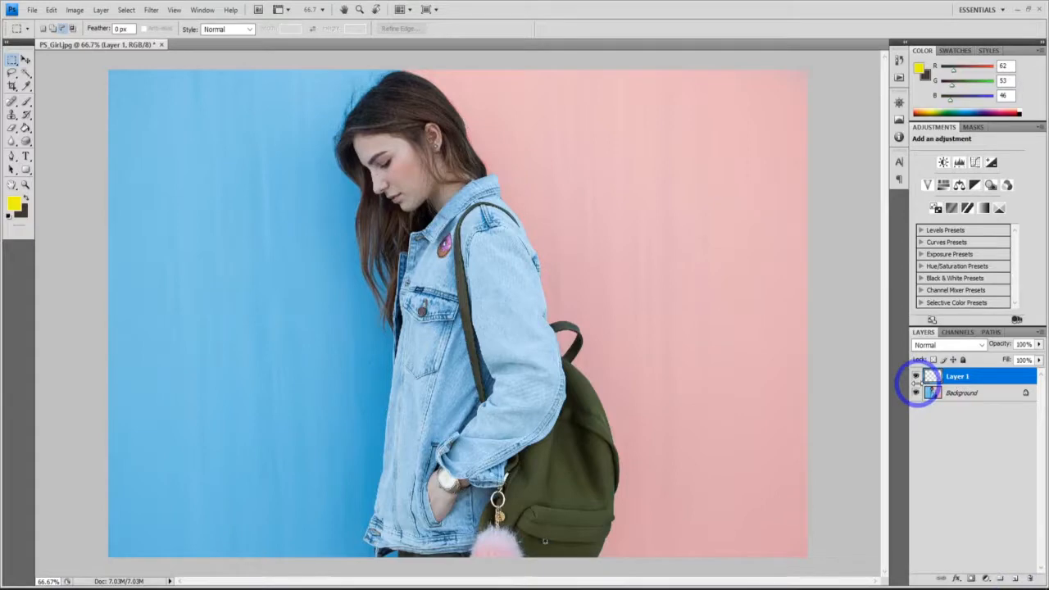
pyautogui.click(127, 11)
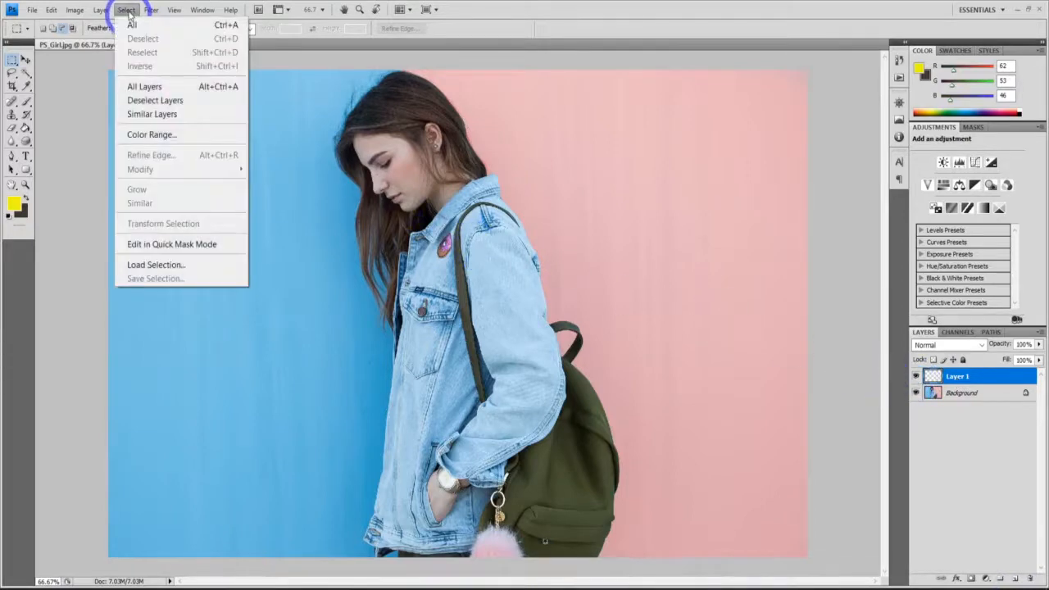
pyautogui.click(140, 136)
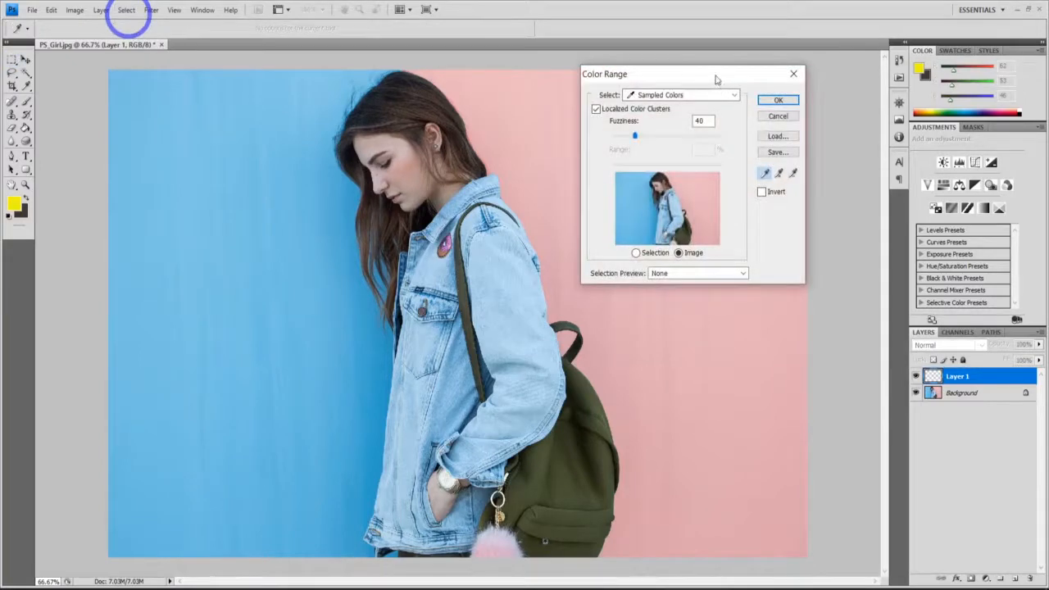
pyautogui.moveTo(715, 79); pyautogui.dragTo(692, 75)
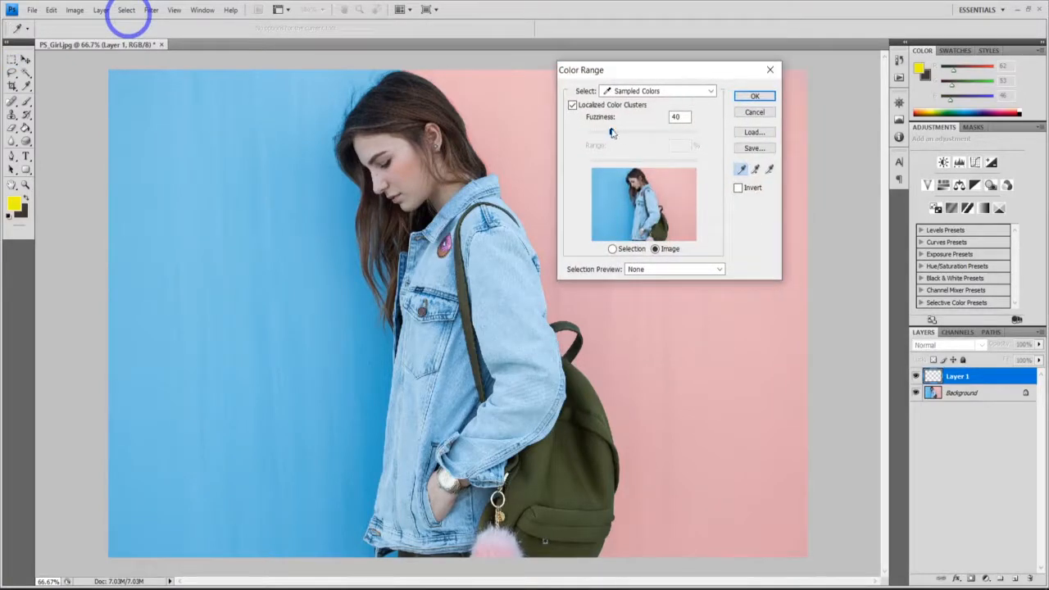
pyautogui.moveTo(611, 133); pyautogui.dragTo(636, 132)
pyautogui.click(209, 189)
pyautogui.click(719, 269)
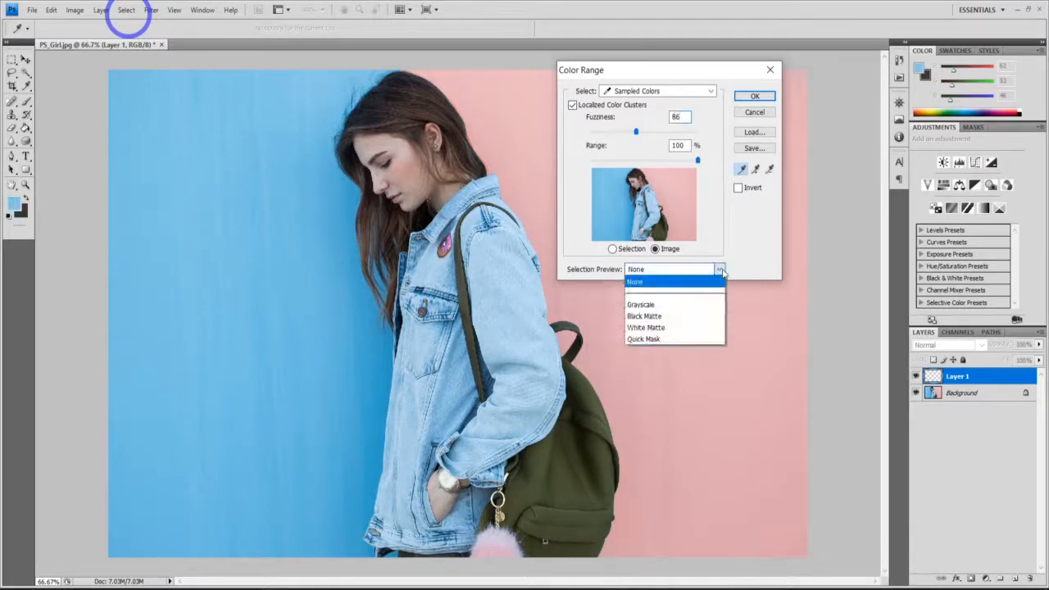
pyautogui.click(672, 305)
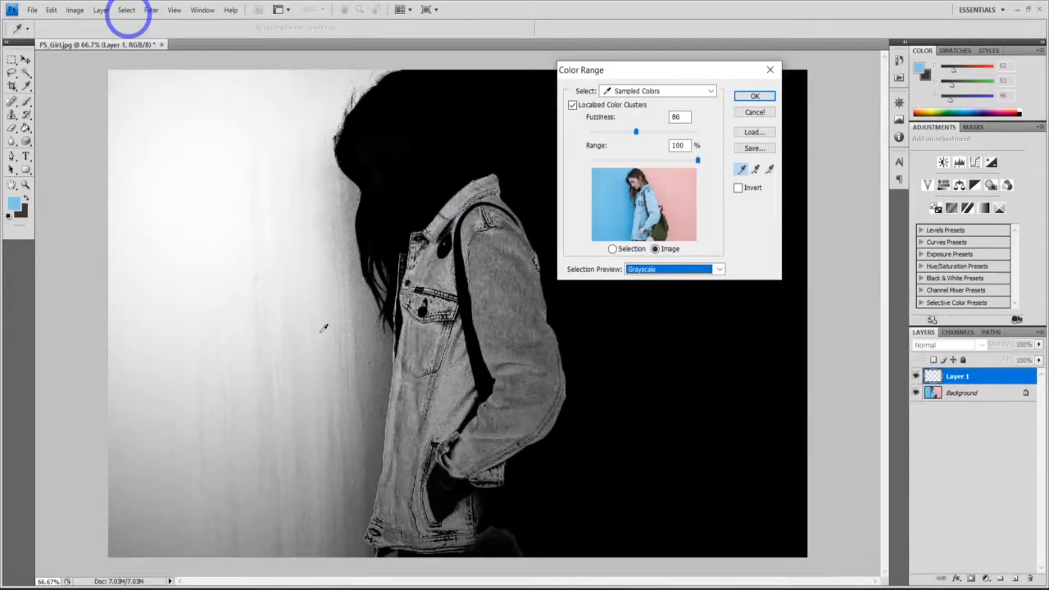
# - Add the darker blue beside the jacket to the sampled colors, set fuzziness to 79 and accept the selection
pyautogui.click(756, 169)
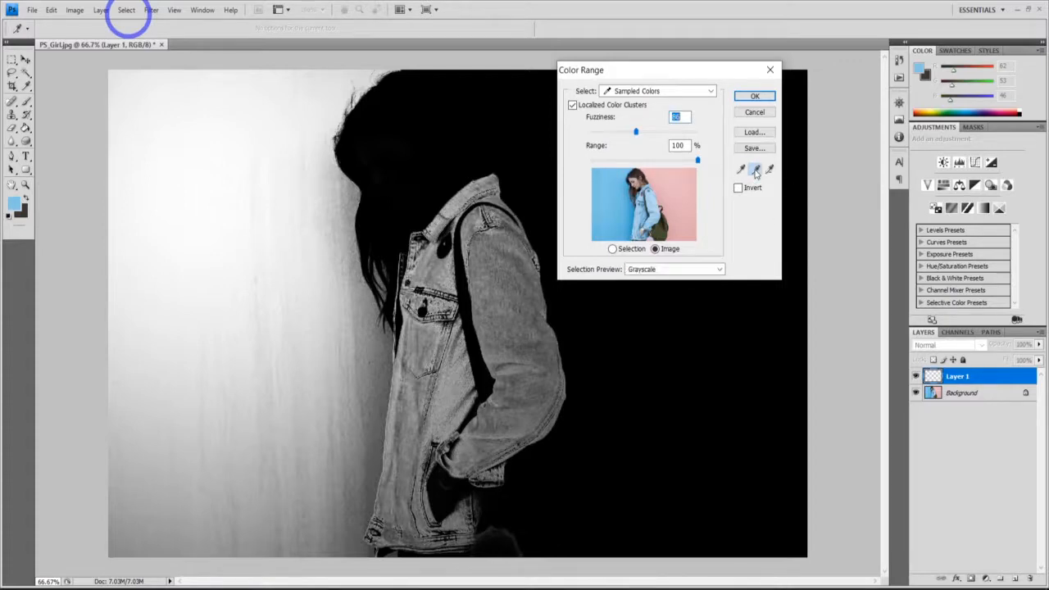
pyautogui.click(379, 344)
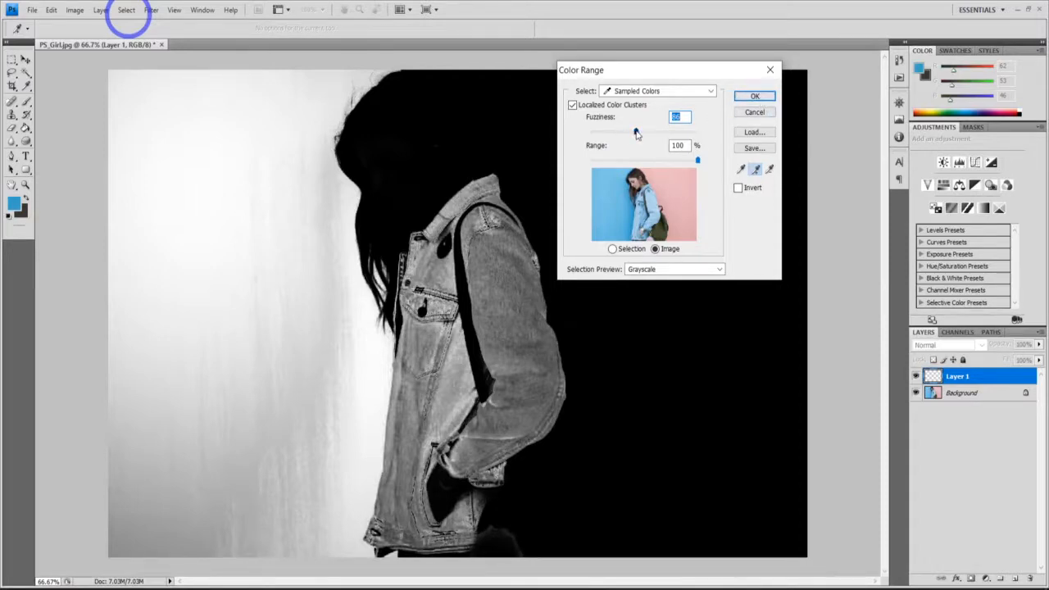
pyautogui.moveTo(636, 134)
pyautogui.mouseDown()
pyautogui.moveTo(653, 134)
pyautogui.moveTo(634, 137)
pyautogui.mouseUp()
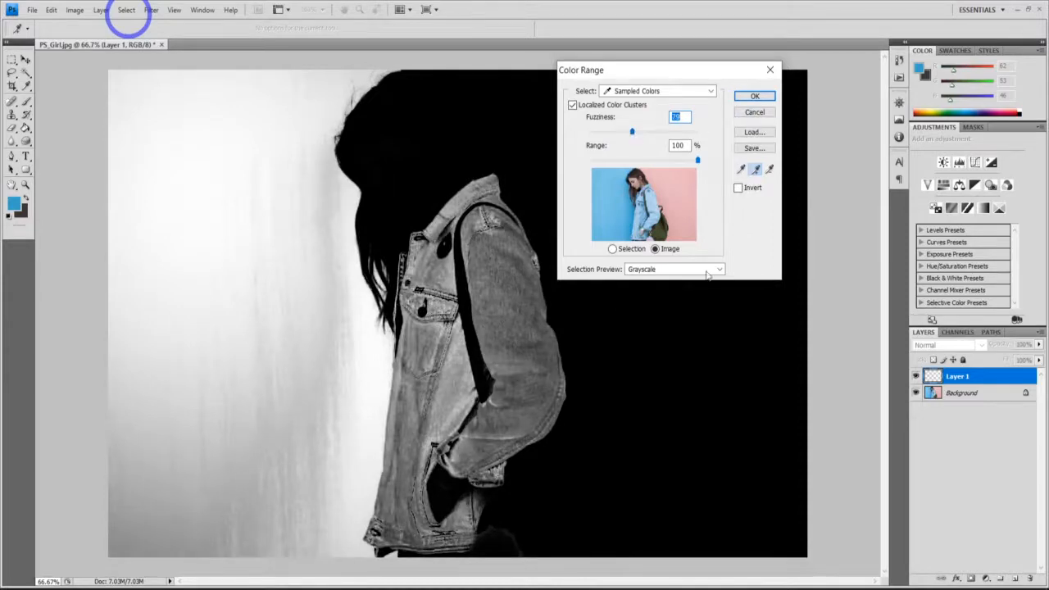
pyautogui.click(755, 98)
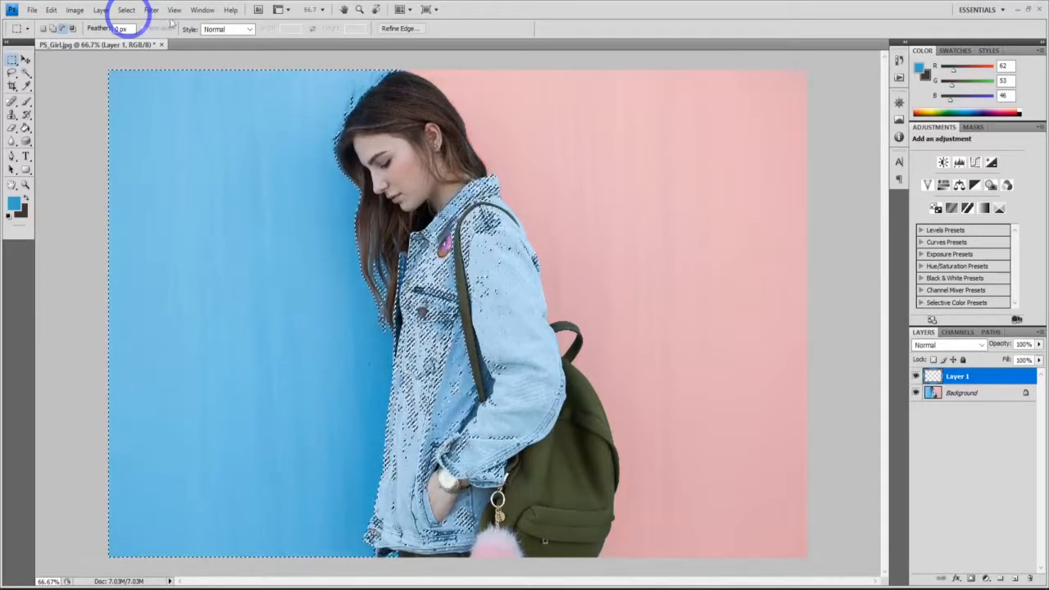
# - Create a Hue/Saturation adjustment layer from the blue wall selection and set its hue to -136
pyautogui.click(100, 9)
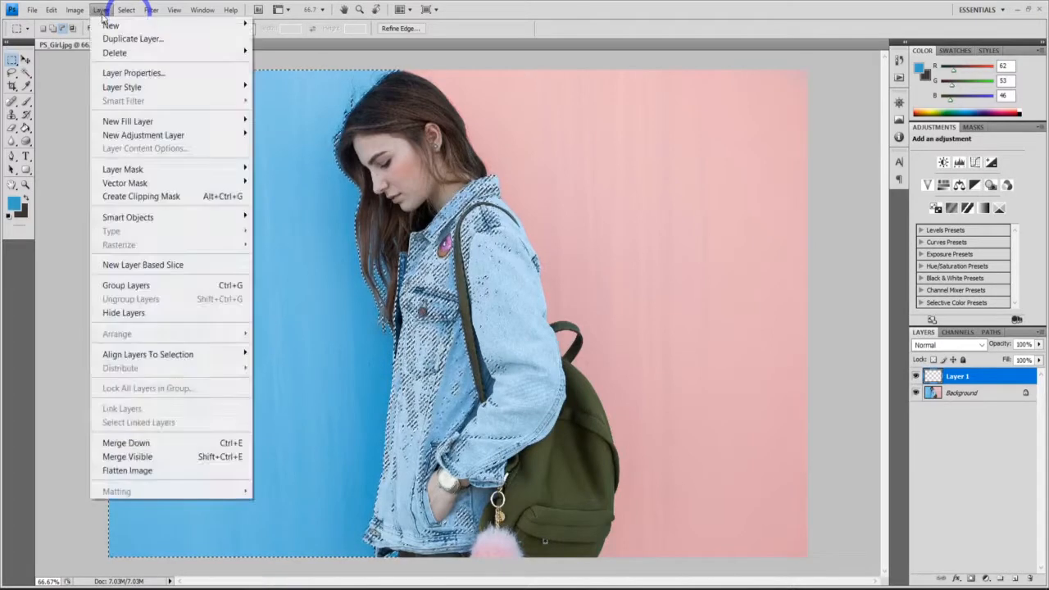
pyautogui.moveTo(156, 137)
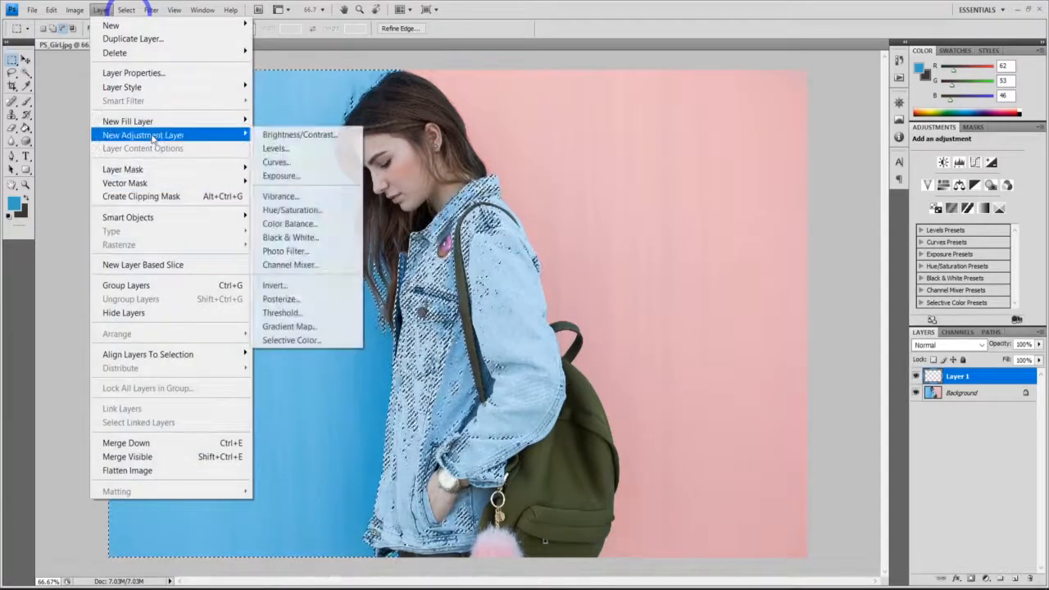
pyautogui.click(292, 210)
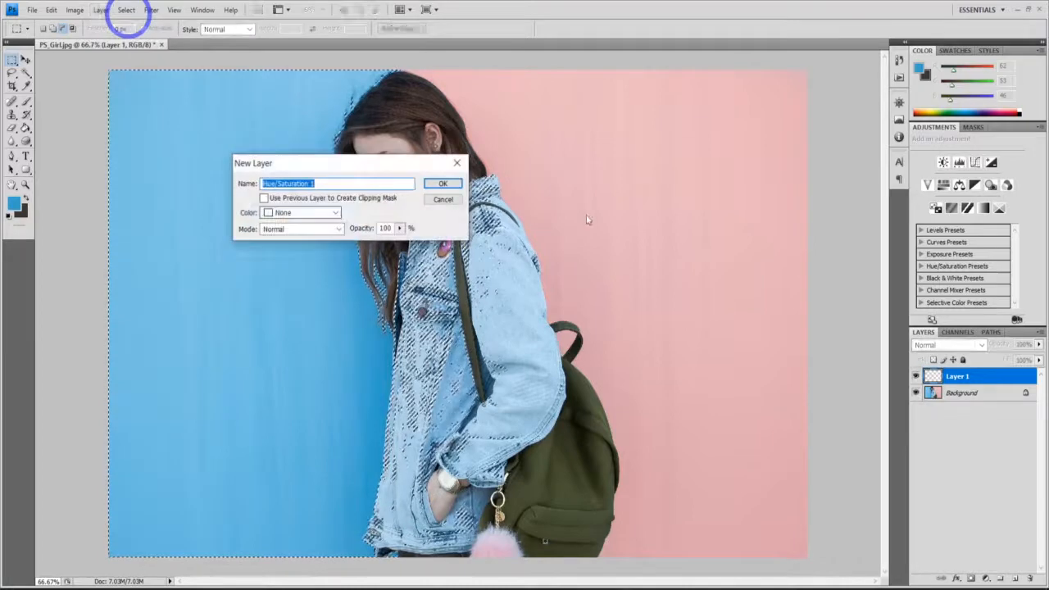
pyautogui.click(442, 181)
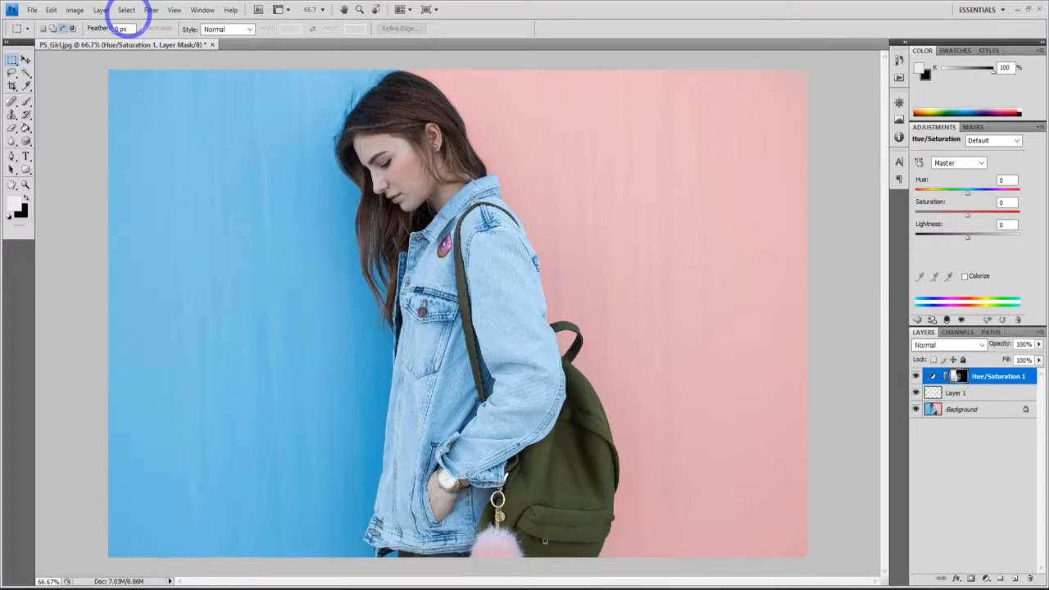
pyautogui.moveTo(968, 193); pyautogui.dragTo(922, 203)
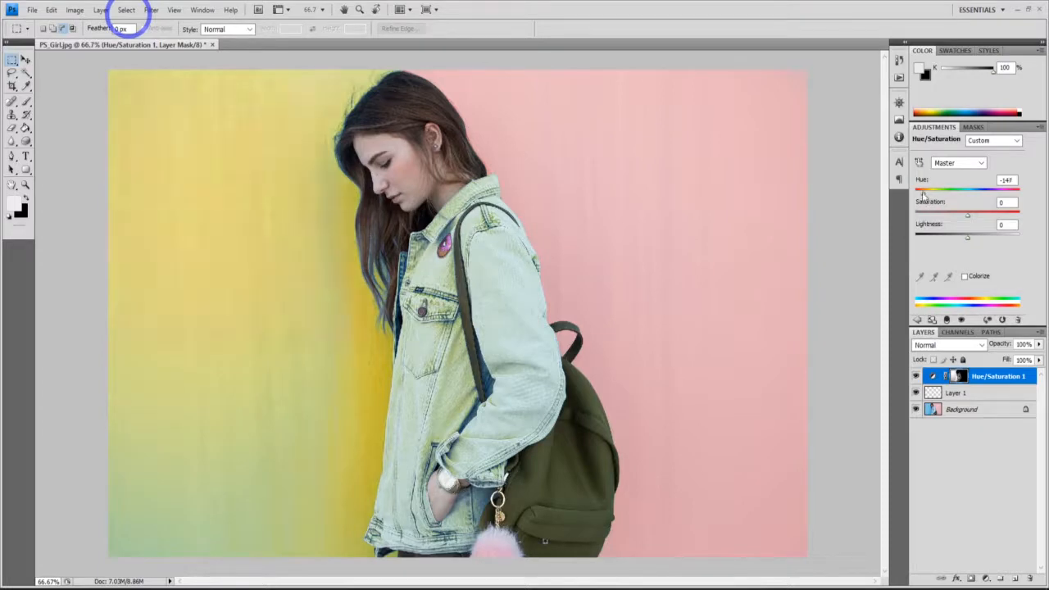
pyautogui.moveTo(923, 196); pyautogui.dragTo(925, 197)
# - Add another new layer and start a Color Range selection sampled from the pink wall with fuzziness 103
pyautogui.click(1014, 579)
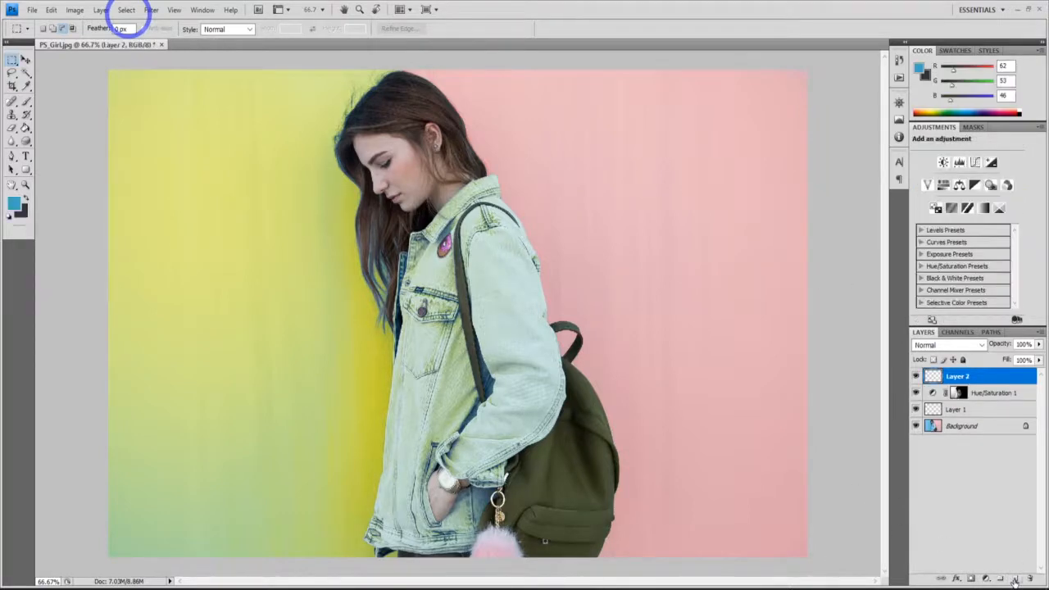
pyautogui.click(126, 10)
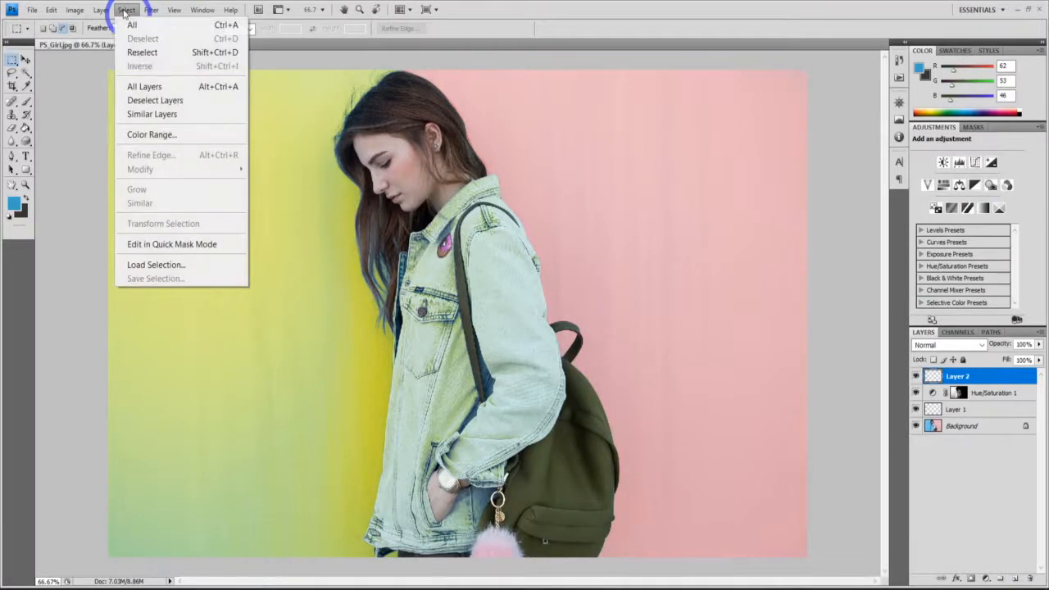
pyautogui.click(158, 140)
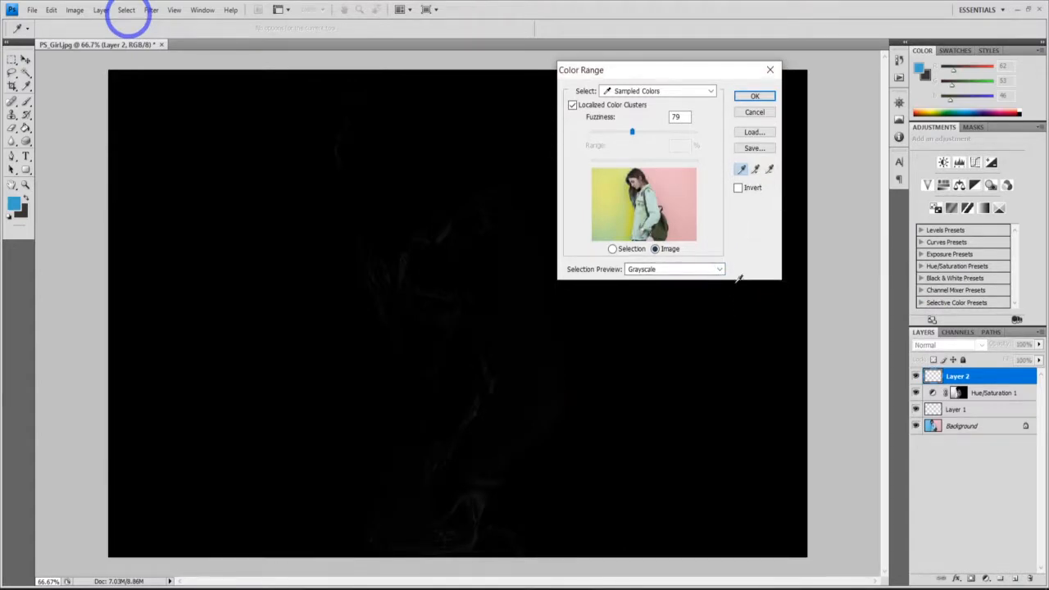
pyautogui.moveTo(631, 131); pyautogui.dragTo(664, 133)
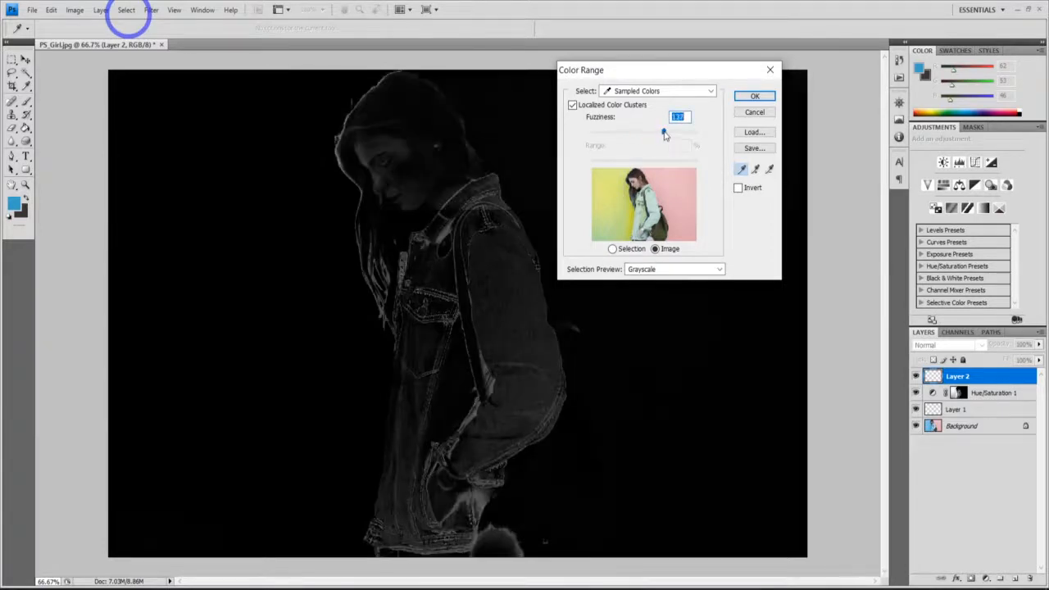
pyautogui.click(690, 344)
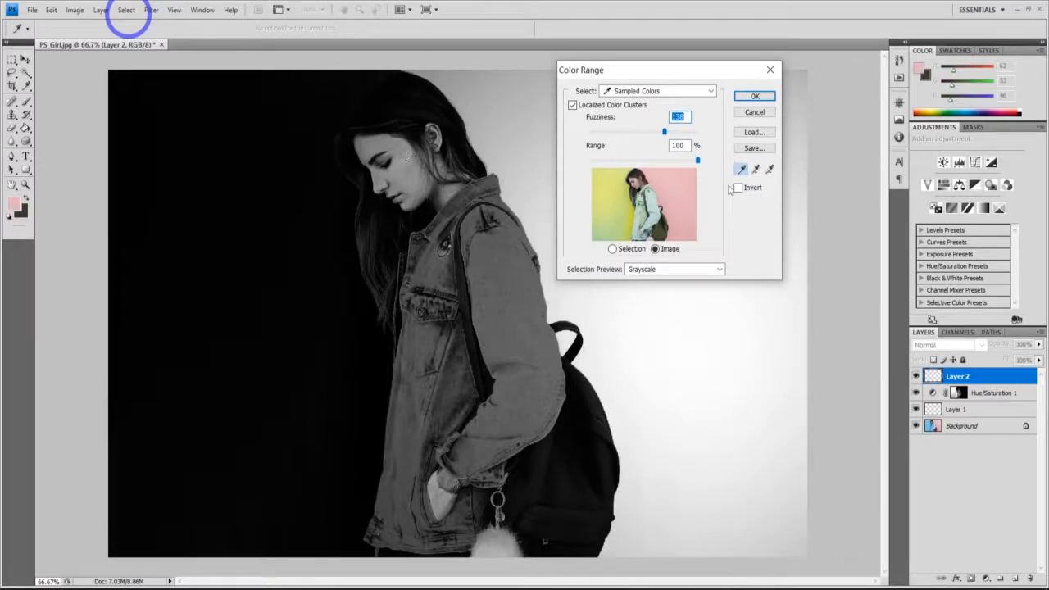
pyautogui.moveTo(665, 135); pyautogui.dragTo(646, 139)
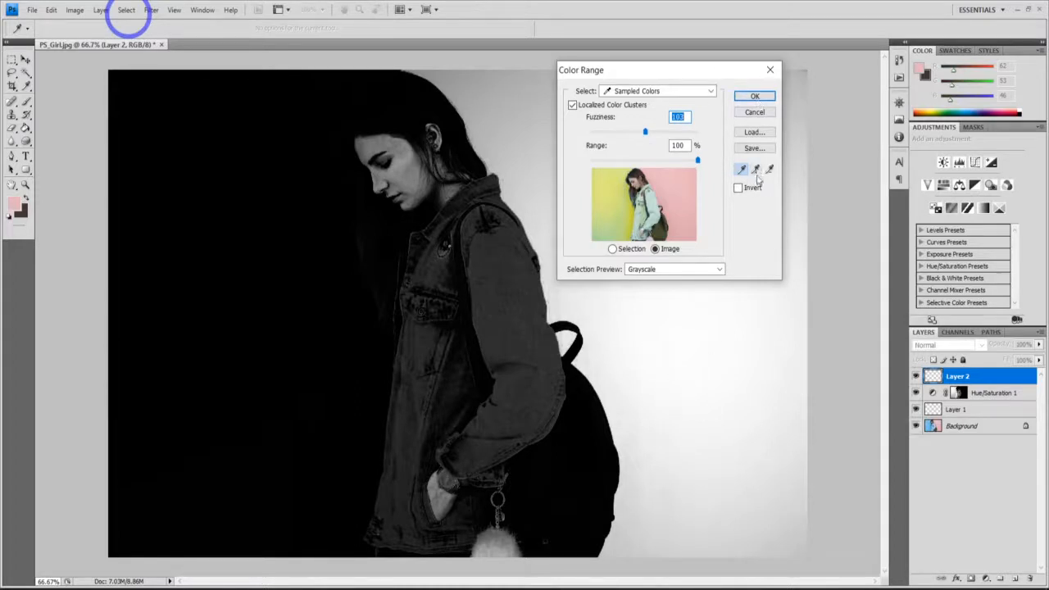
# - Add the pink near the wall's upper corner to the sampled colors and accept the selection
pyautogui.moveTo(708, 71); pyautogui.dragTo(345, 112)
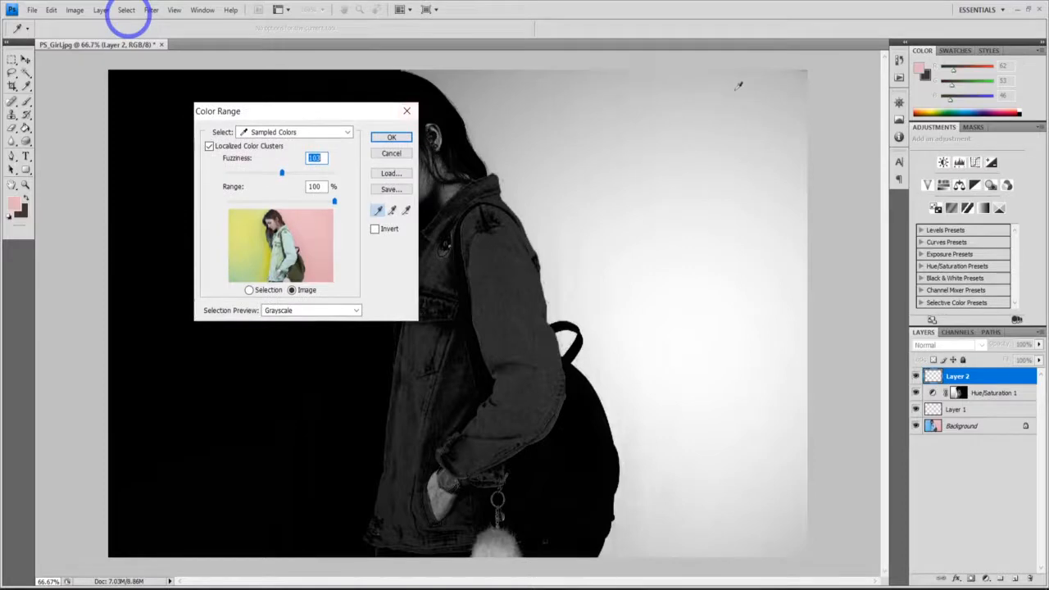
pyautogui.click(391, 210)
pyautogui.click(758, 98)
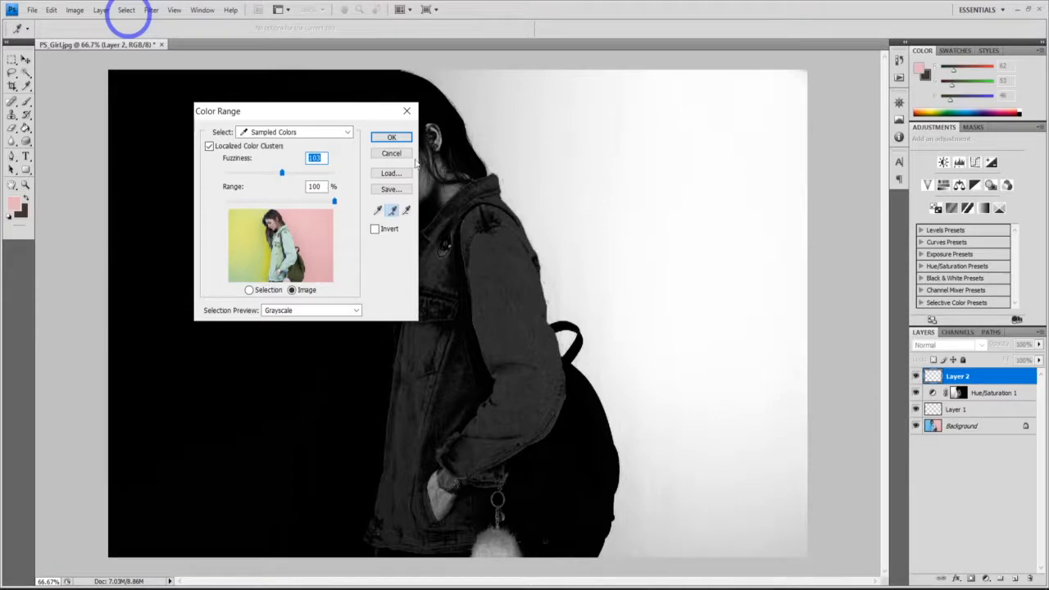
pyautogui.click(391, 136)
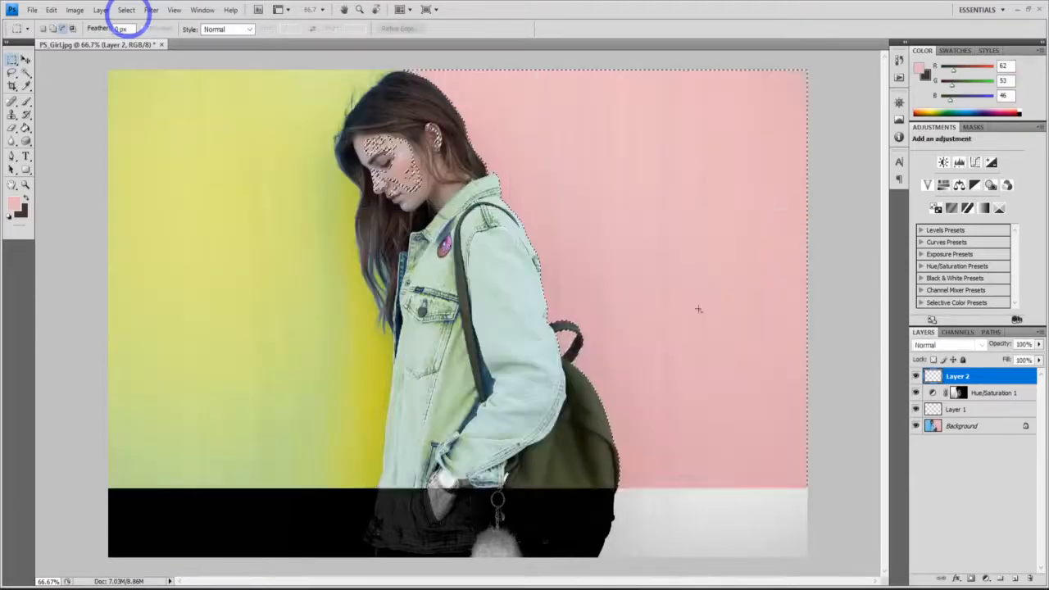
# - Create a Hue/Saturation adjustment layer from the pink wall selection with hue -141, saturation +24 and lightness -15
pyautogui.click(100, 9)
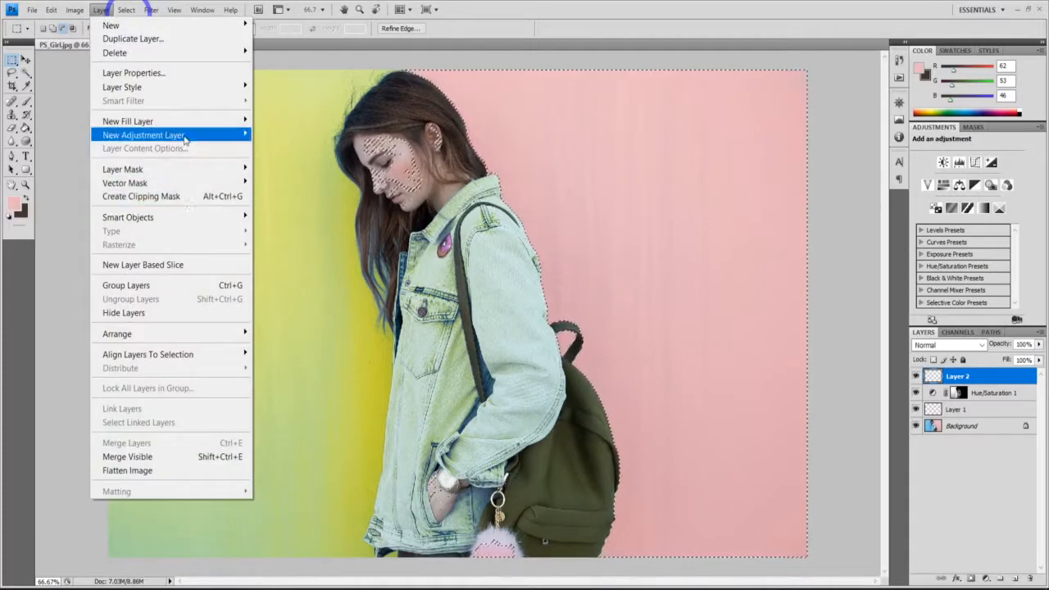
pyautogui.moveTo(189, 135)
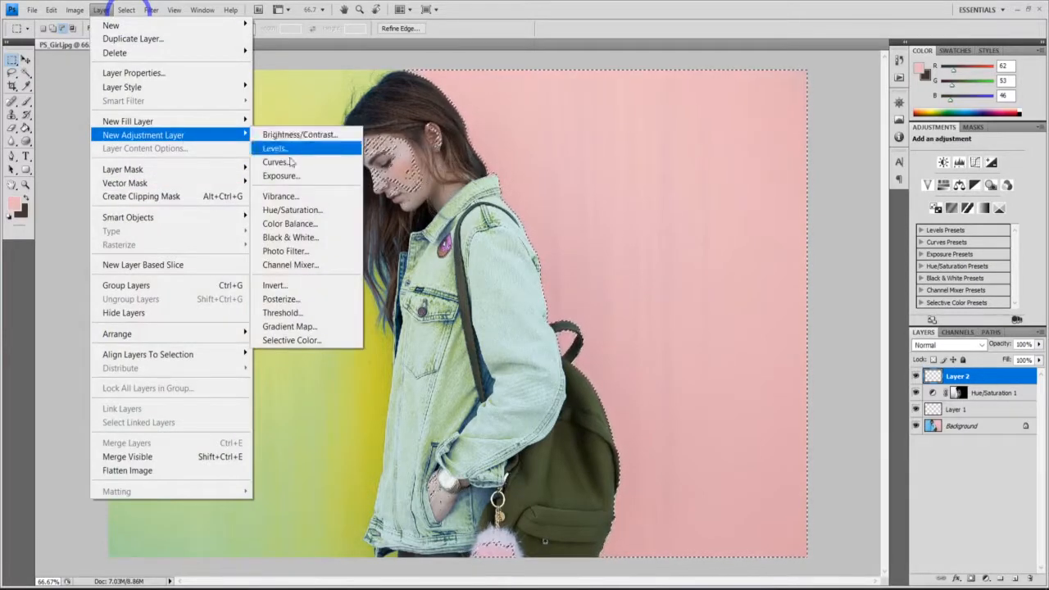
pyautogui.click(297, 213)
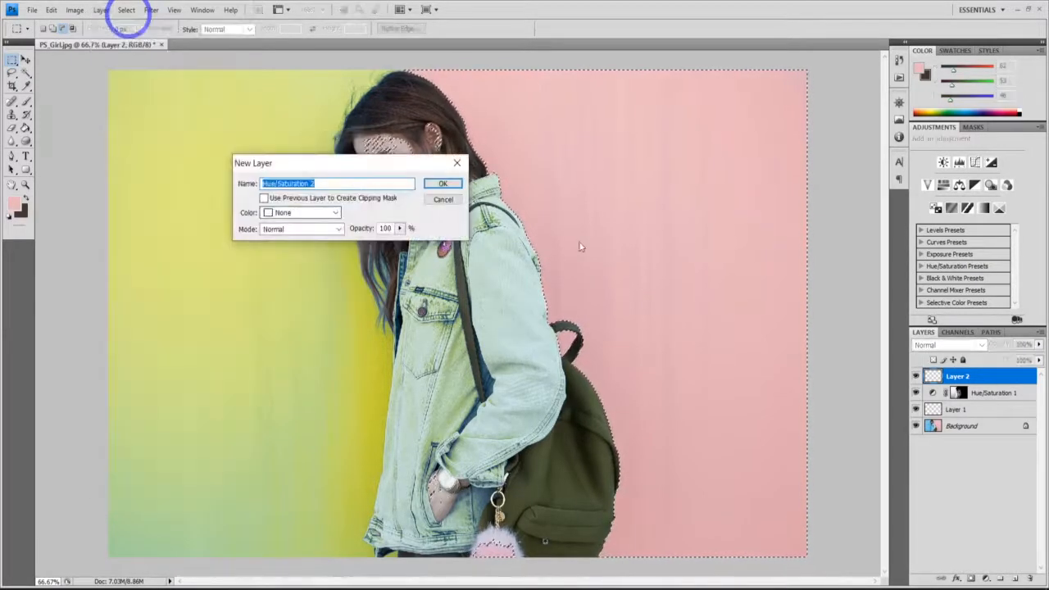
pyautogui.click(448, 179)
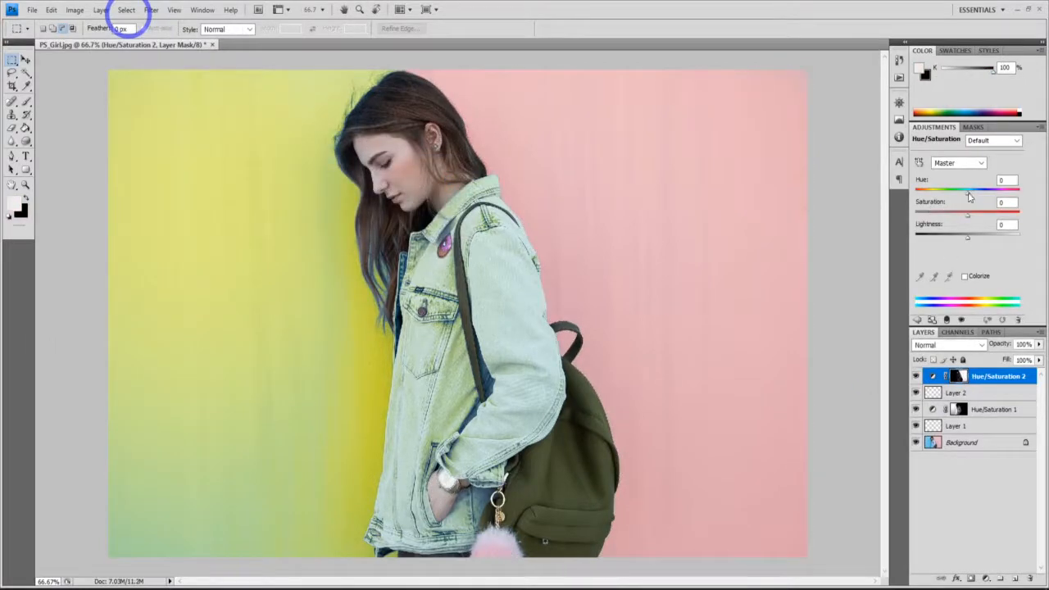
pyautogui.moveTo(968, 194); pyautogui.dragTo(923, 199)
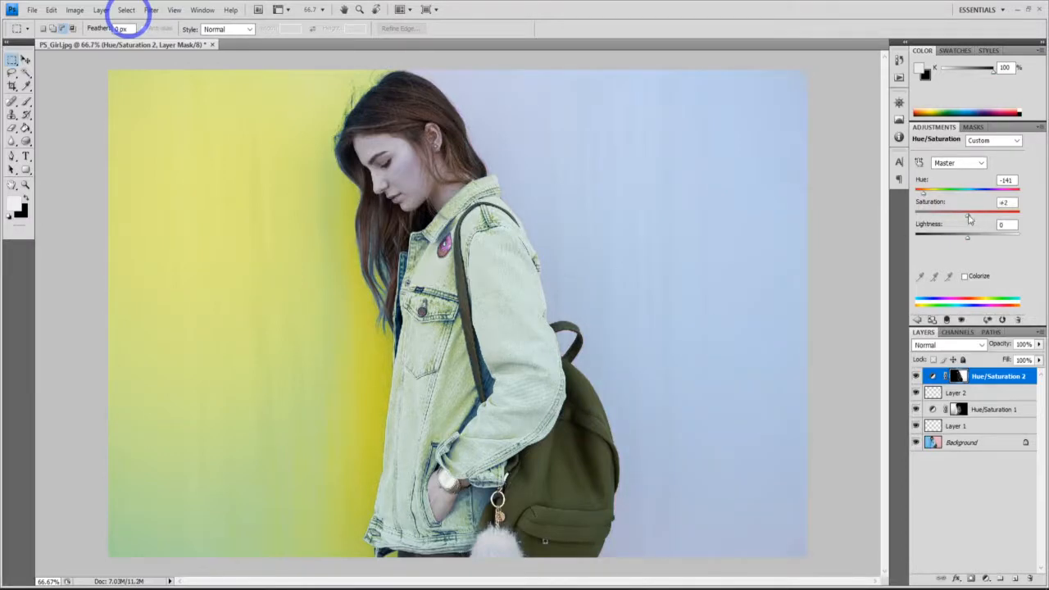
pyautogui.moveTo(970, 219); pyautogui.dragTo(976, 219)
pyautogui.moveTo(969, 242); pyautogui.dragTo(961, 241)
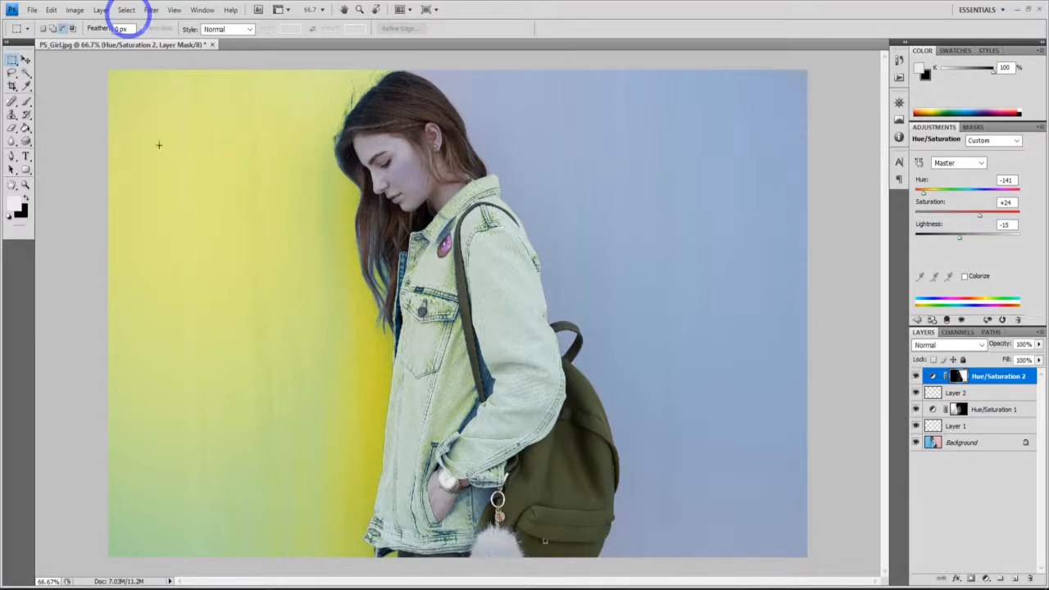
# - Paint black over the woman's face on the Hue/Saturation 2 mask with a size 70 brush to restore the skin color
pyautogui.click(27, 199)
pyautogui.click(27, 103)
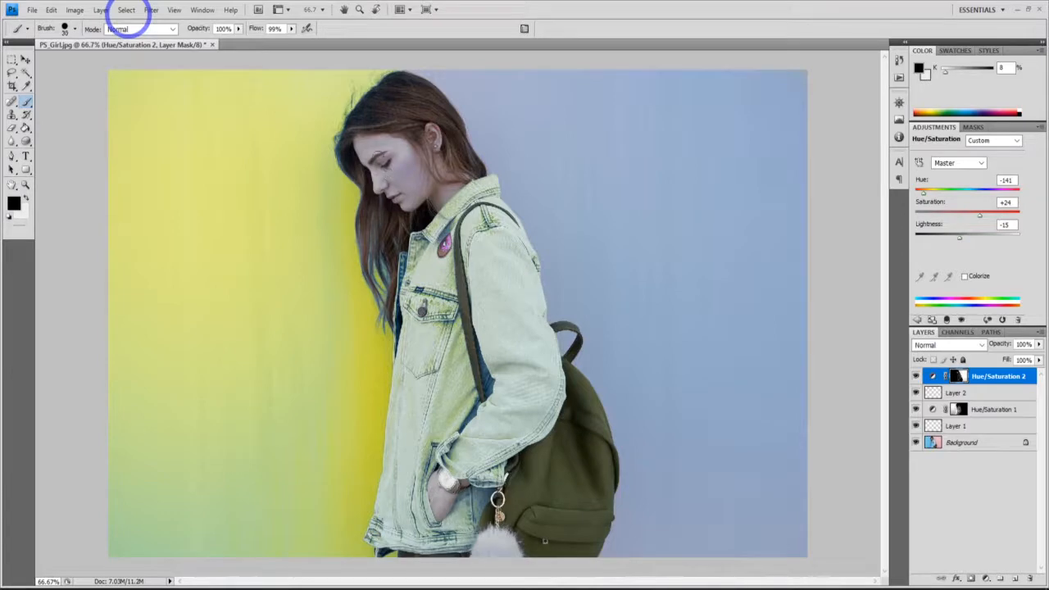
pyautogui.press(']')
pyautogui.press(']')
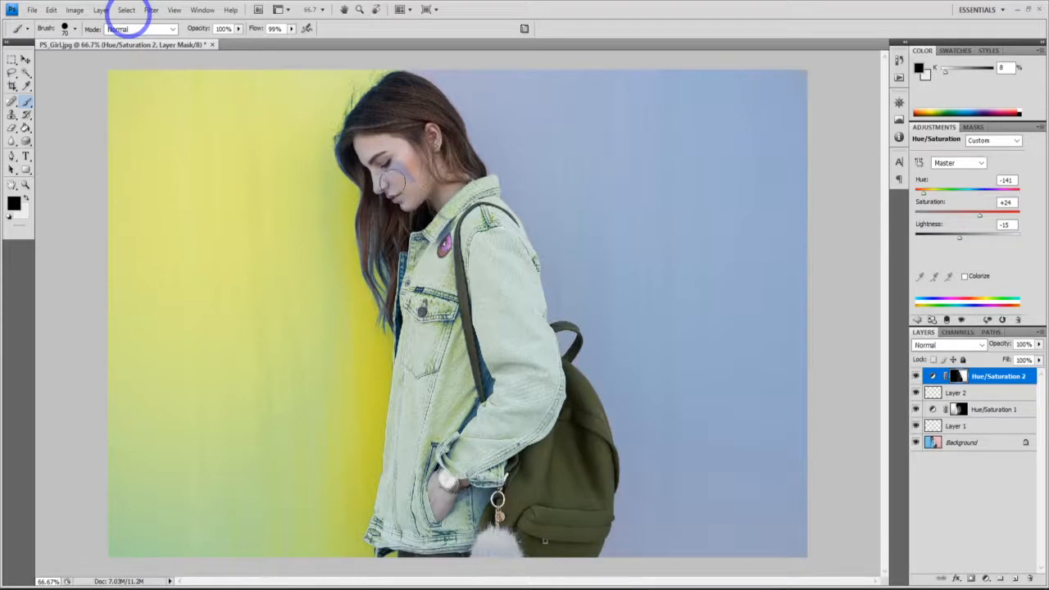
pyautogui.moveTo(385, 182)
pyautogui.mouseDown()
pyautogui.moveTo(405, 172)
pyautogui.moveTo(391, 149)
pyautogui.mouseUp()
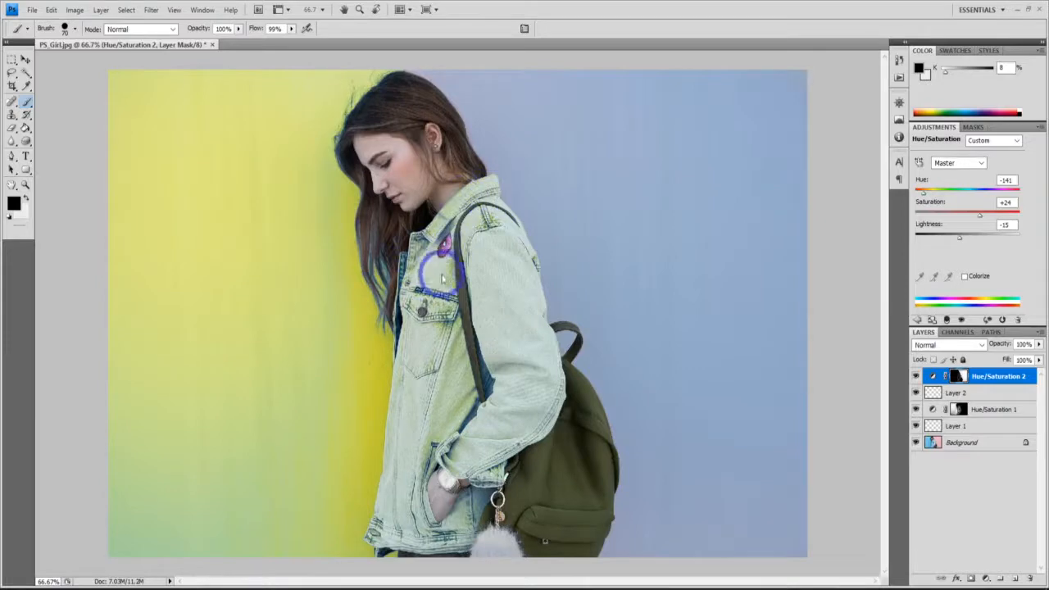
# - Paint black over the denim jacket on the Hue/Saturation 1 mask to restore its original blue
pyautogui.click(971, 410)
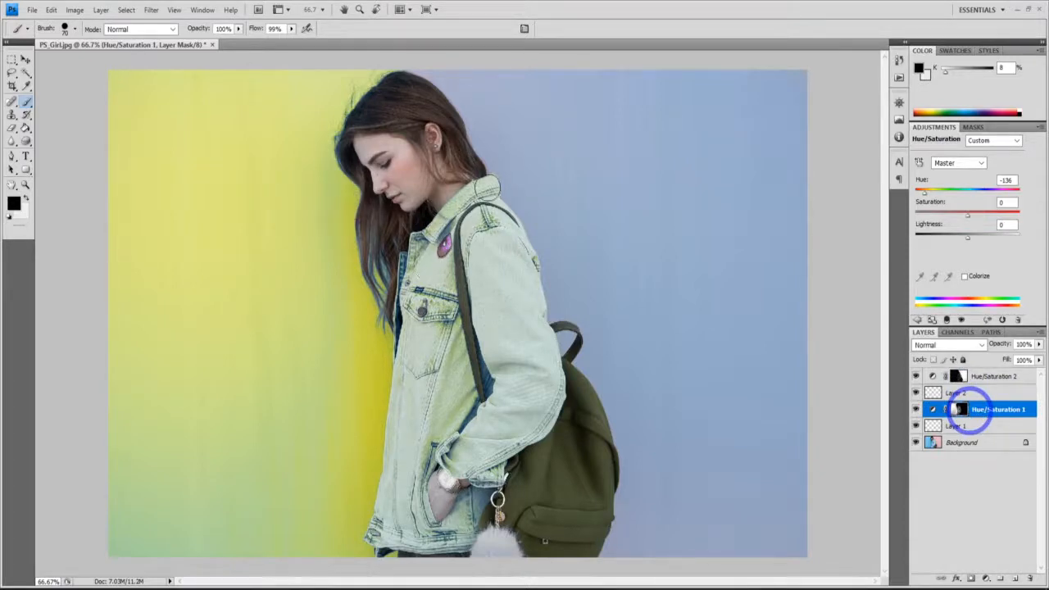
pyautogui.moveTo(489, 187)
pyautogui.mouseDown()
pyautogui.moveTo(434, 231)
pyautogui.moveTo(427, 223)
pyautogui.moveTo(396, 424)
pyautogui.moveTo(431, 425)
pyautogui.moveTo(430, 399)
pyautogui.moveTo(410, 382)
pyautogui.moveTo(386, 524)
pyautogui.moveTo(395, 536)
pyautogui.moveTo(456, 532)
pyautogui.moveTo(463, 516)
pyautogui.moveTo(458, 425)
pyautogui.moveTo(422, 393)
pyautogui.moveTo(424, 328)
pyautogui.moveTo(437, 271)
pyautogui.moveTo(490, 205)
pyautogui.moveTo(529, 287)
pyautogui.moveTo(514, 250)
pyautogui.moveTo(523, 261)
pyautogui.moveTo(506, 272)
pyautogui.moveTo(533, 258)
pyautogui.moveTo(521, 281)
pyautogui.moveTo(554, 382)
pyautogui.moveTo(547, 415)
pyautogui.moveTo(489, 450)
pyautogui.mouseUp()
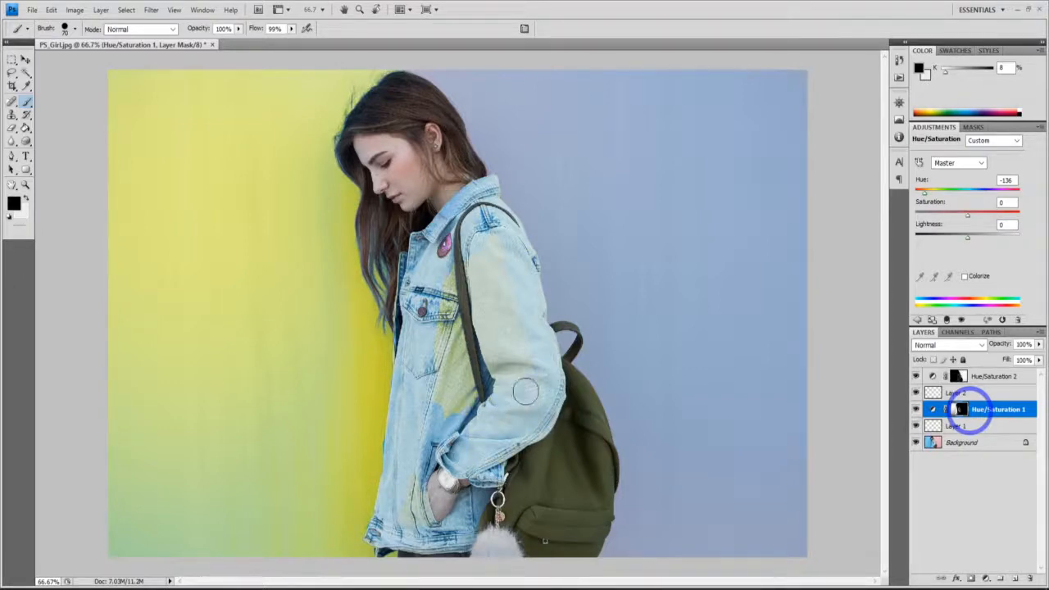
pyautogui.moveTo(525, 391)
pyautogui.mouseDown()
pyautogui.moveTo(542, 360)
pyautogui.moveTo(484, 259)
pyautogui.moveTo(494, 244)
pyautogui.moveTo(481, 245)
pyautogui.mouseUp()
pyautogui.moveTo(455, 342)
pyautogui.mouseDown()
pyautogui.moveTo(460, 404)
pyautogui.moveTo(446, 311)
pyautogui.moveTo(435, 404)
pyautogui.moveTo(449, 434)
pyautogui.moveTo(425, 482)
pyautogui.moveTo(437, 501)
pyautogui.moveTo(405, 519)
pyautogui.moveTo(416, 474)
pyautogui.mouseUp()
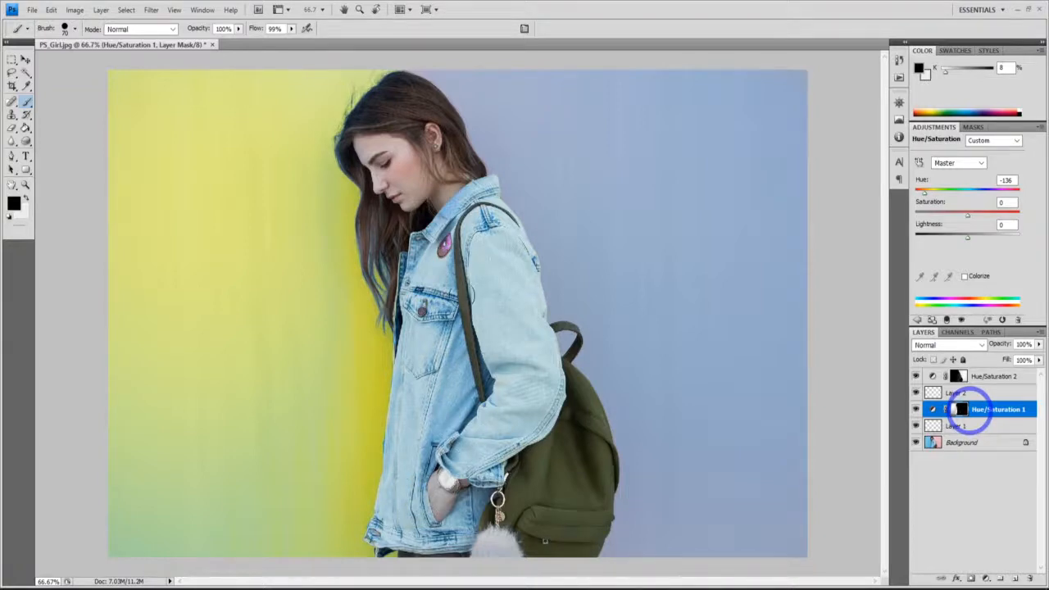